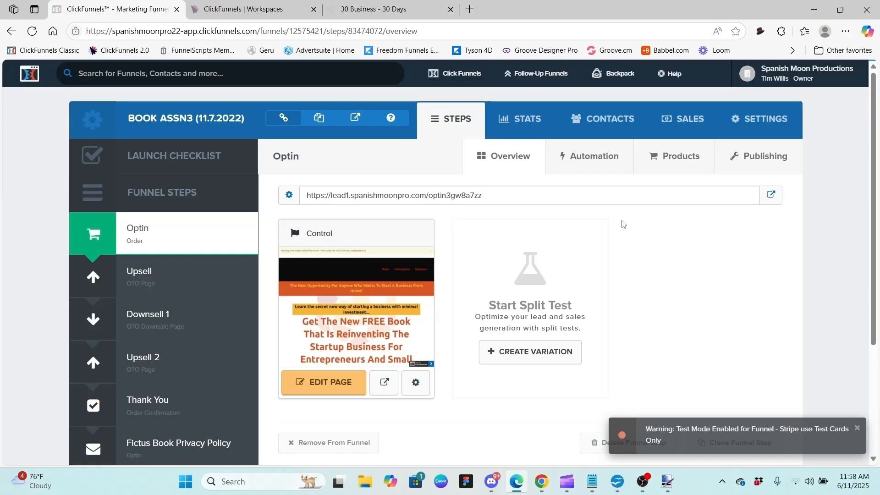
# Examine the payment options of the 2022 Wholesaler Directory order bump in the Optin step's products
pyautogui.click(666, 166)
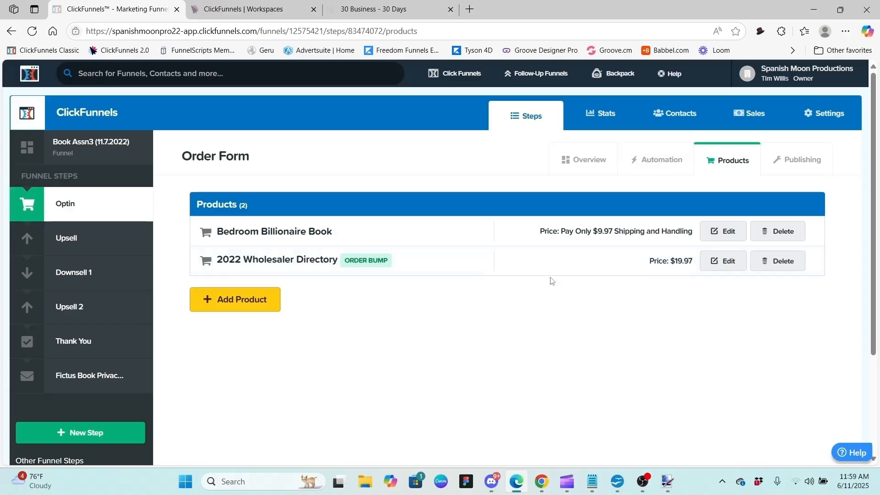
pyautogui.click(726, 262)
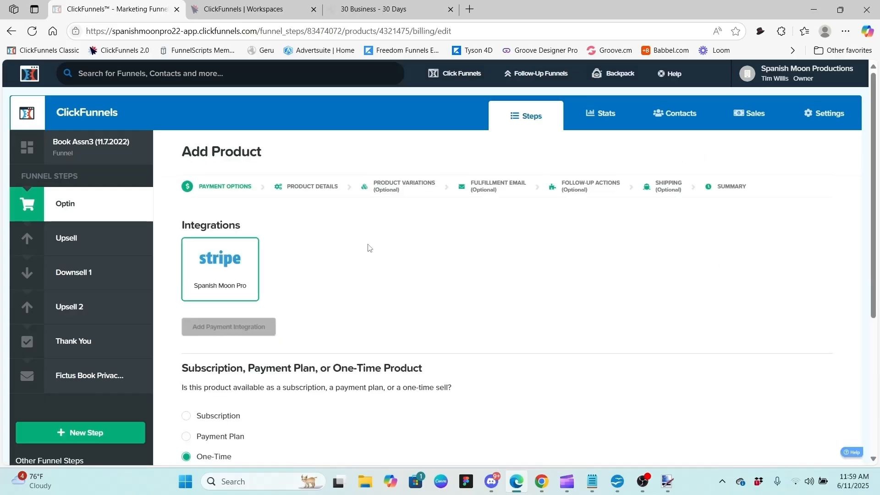
pyautogui.scroll(-5, 359, 246)
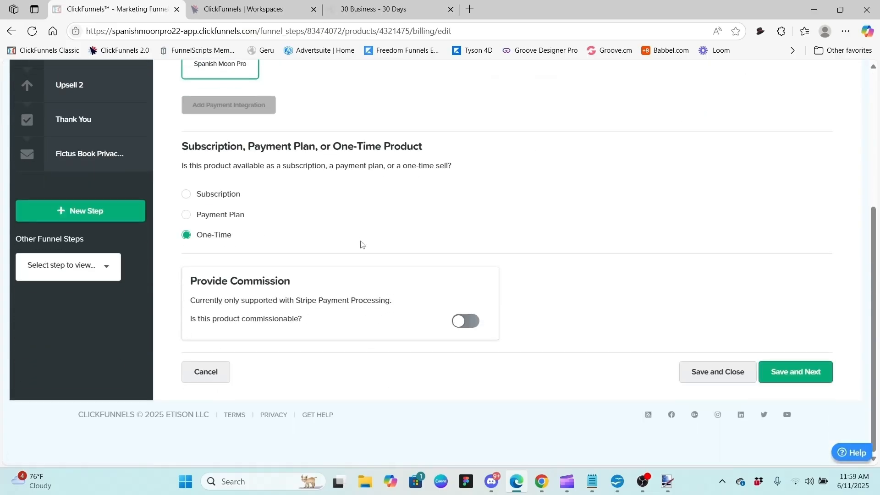
pyautogui.scroll(5, 360, 244)
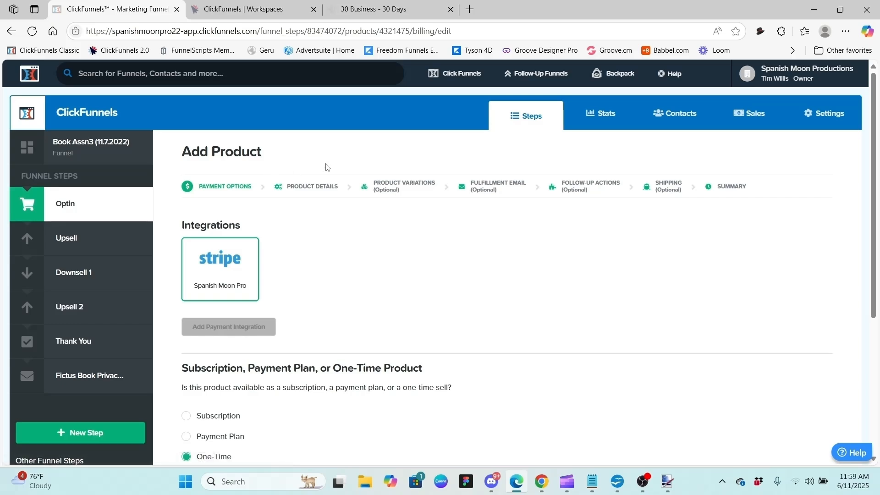
# Switch to the Lone Star Products workspace and open its list of all products
pyautogui.hotkey('ctrl', 'Tab')
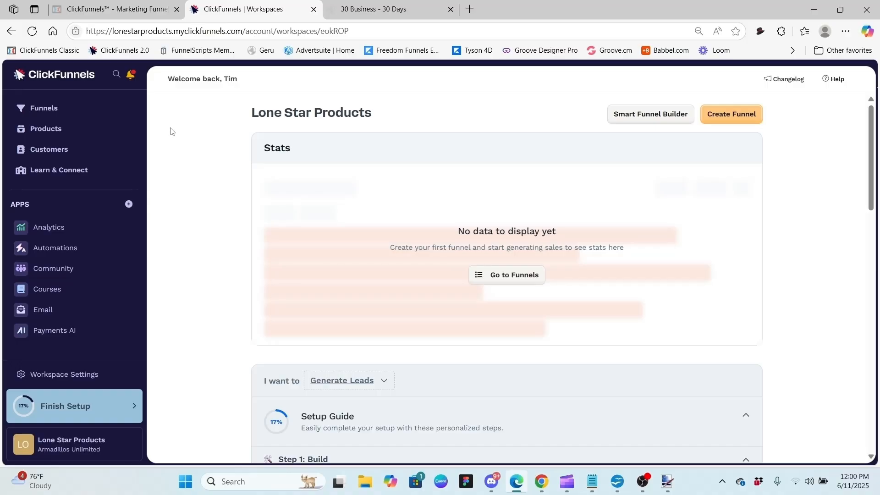
pyautogui.click(44, 130)
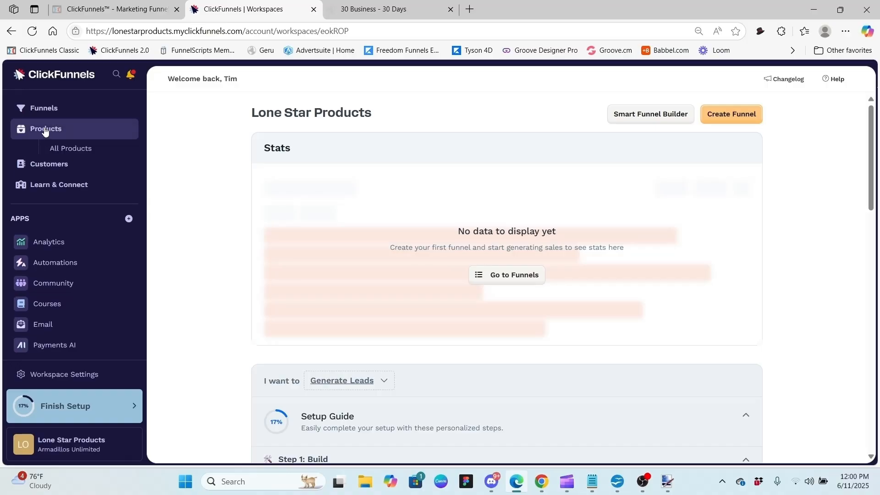
pyautogui.click(81, 152)
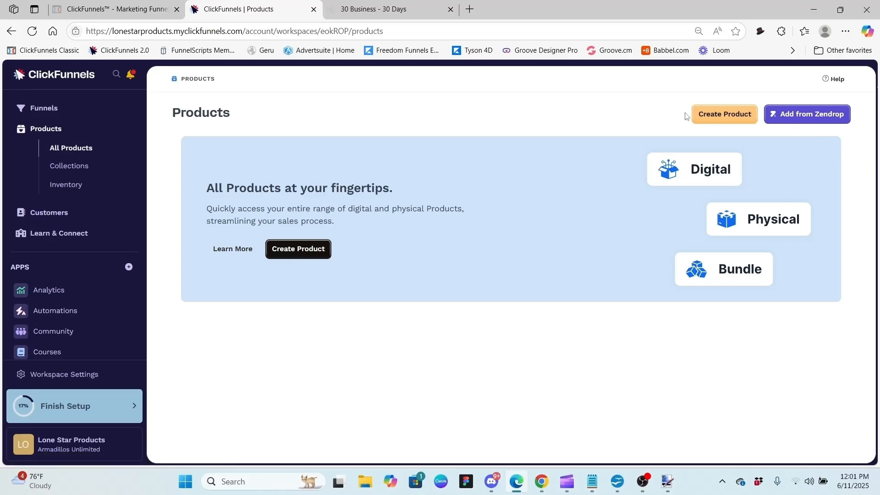
# Start a new digital product and name it "Test Product 1"
pyautogui.click(724, 116)
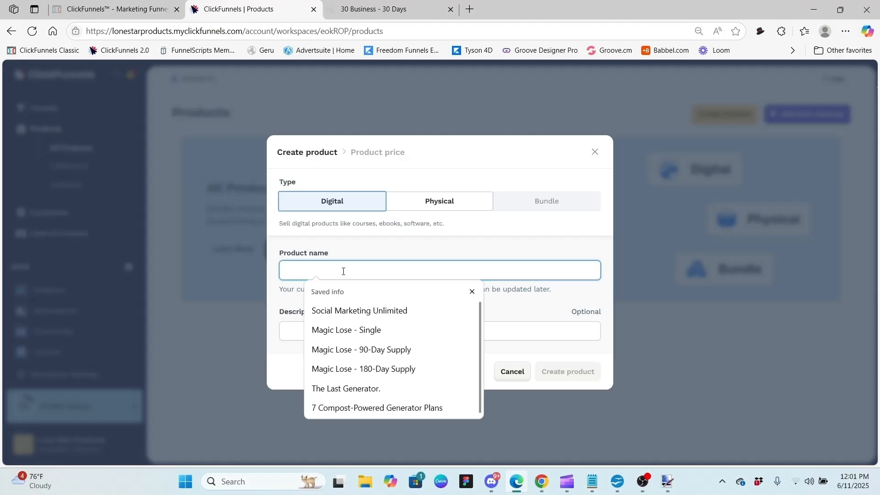
pyautogui.write('Test')
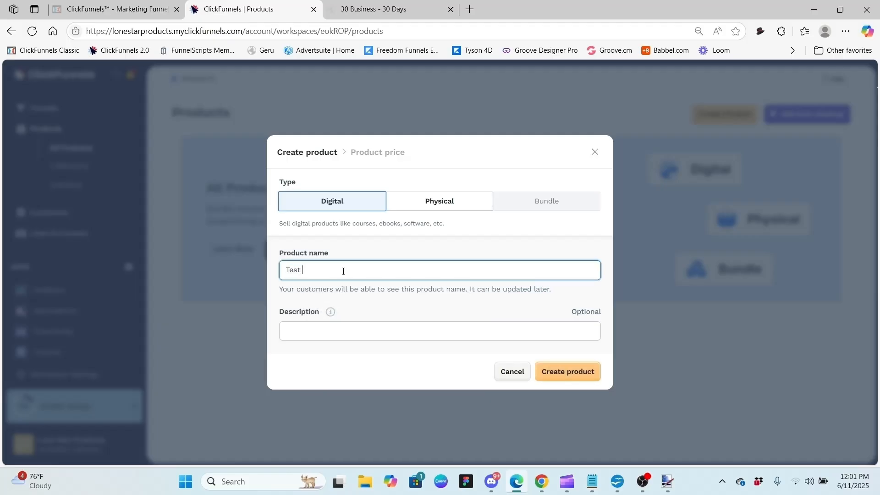
pyautogui.write(' Product')
pyautogui.write('1')
# Enter the description "Product for testing purposes." and create the product
pyautogui.click(311, 335)
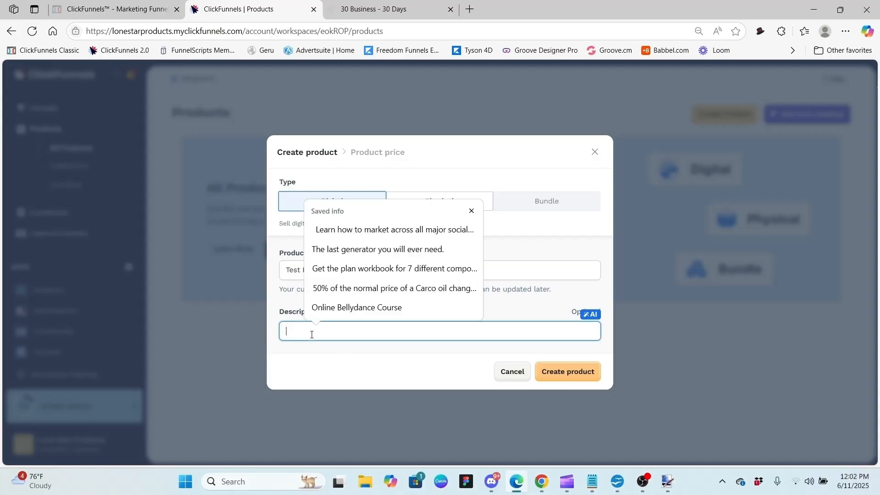
pyautogui.write('Tes')
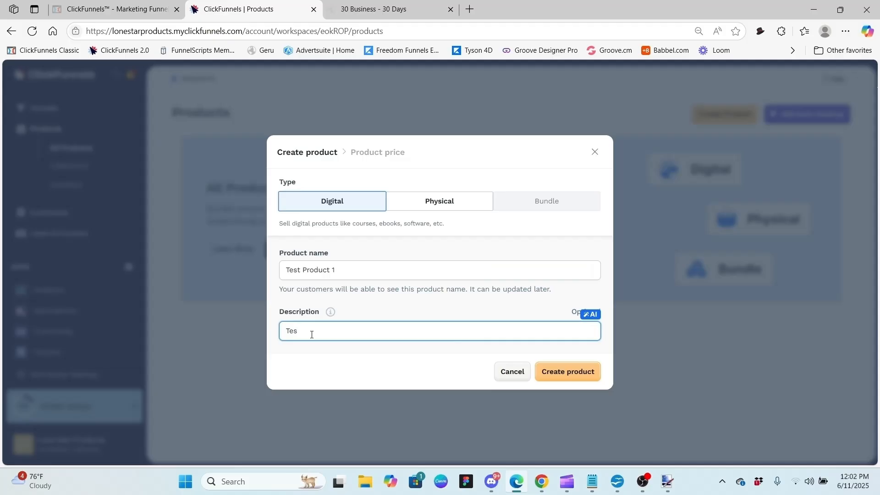
pyautogui.press('BackSpace')
pyautogui.press('BackSpace')
pyautogui.press('BackSpace')
pyautogui.write('Product for testing purposes')
pyautogui.click(557, 373)
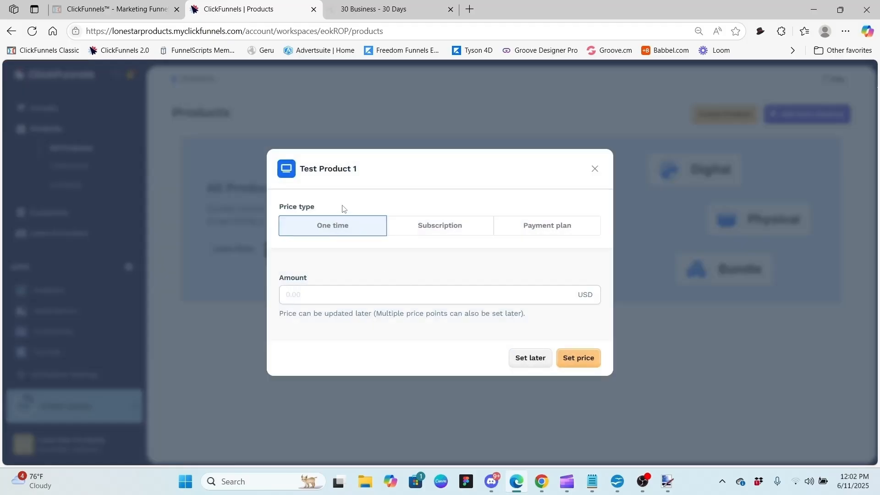
# Set a one-time price of 997 USD for Test Product 1
pyautogui.click(325, 296)
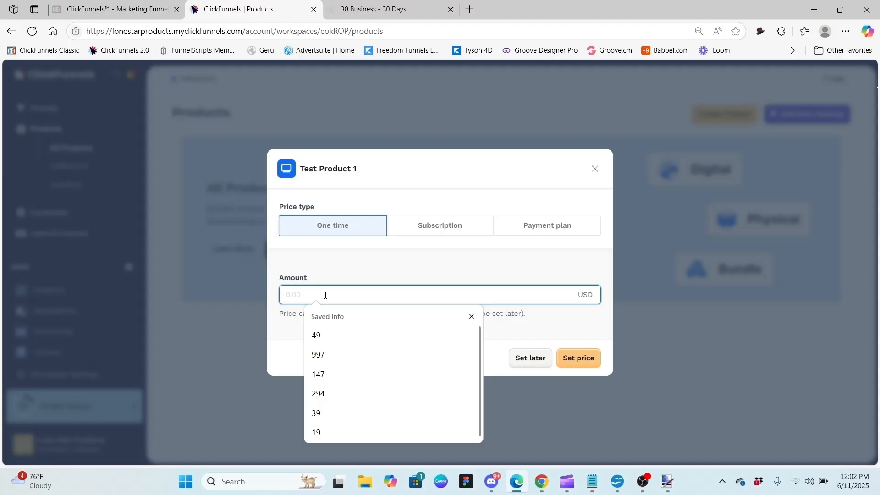
pyautogui.write('997')
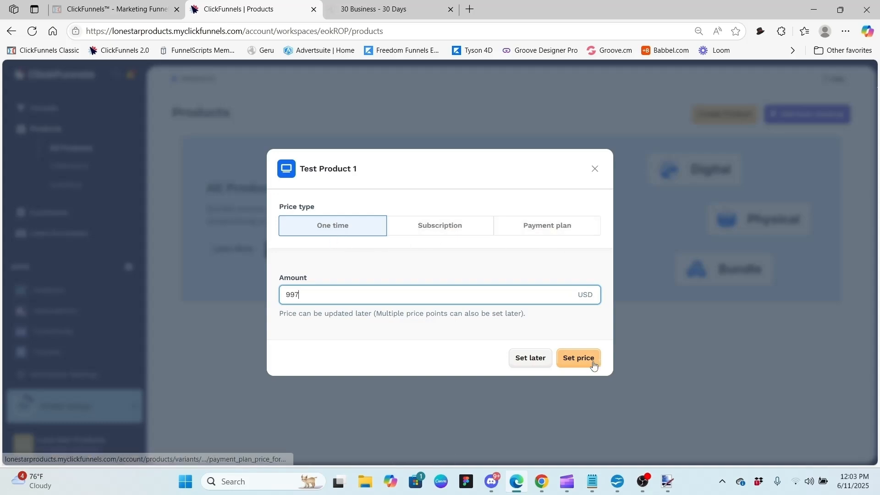
pyautogui.click(573, 359)
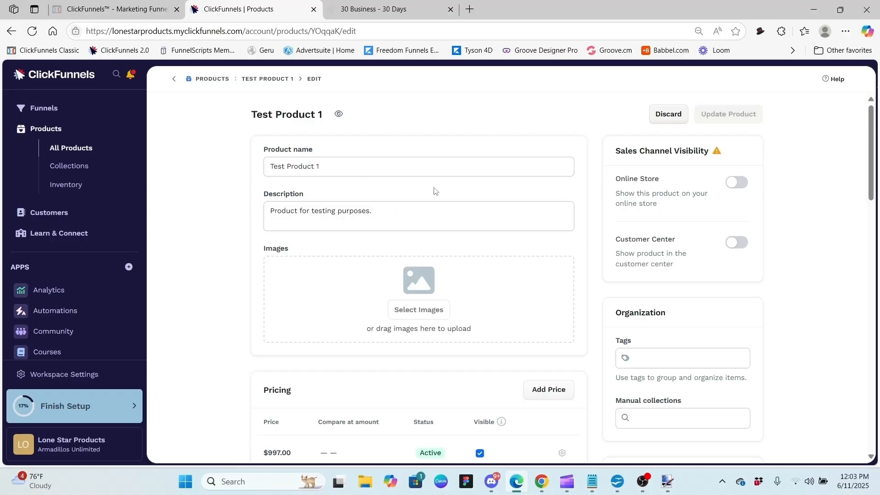
# Review the product's pricing, inventory and shipping, purchase actions, variants, SEO and sharing sections
pyautogui.scroll(-5, 435, 188)
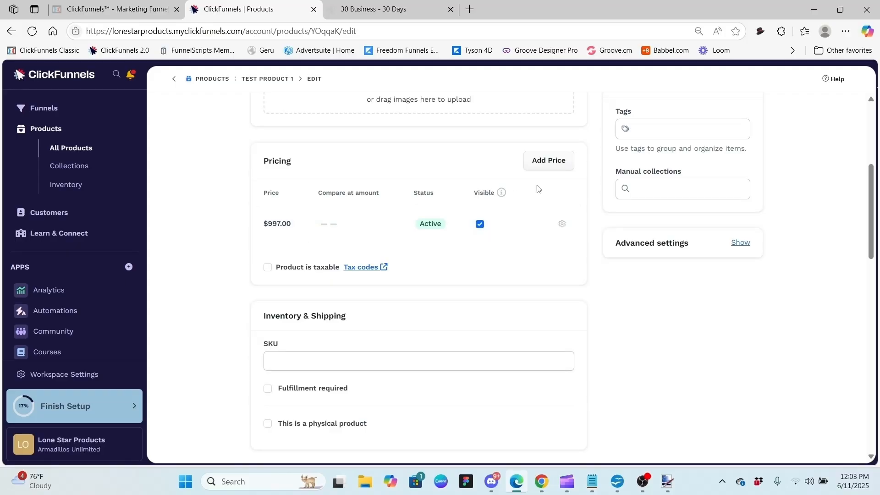
pyautogui.scroll(-4, 539, 188)
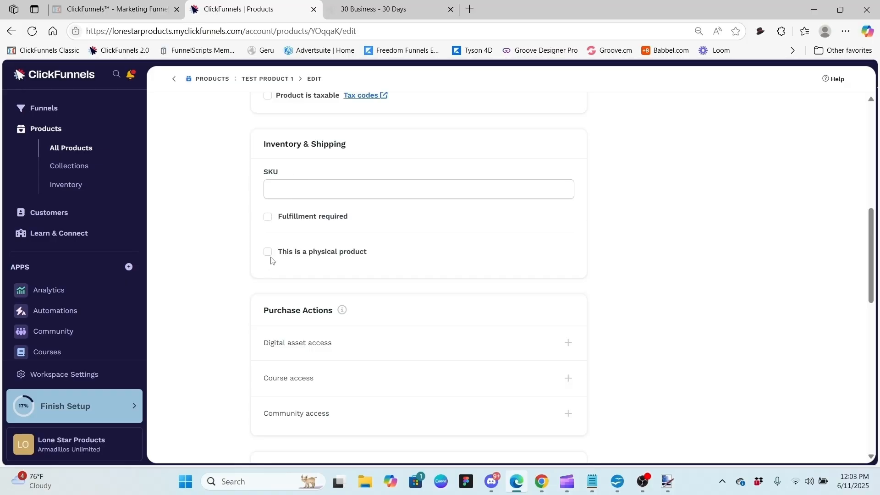
pyautogui.scroll(-4, 469, 237)
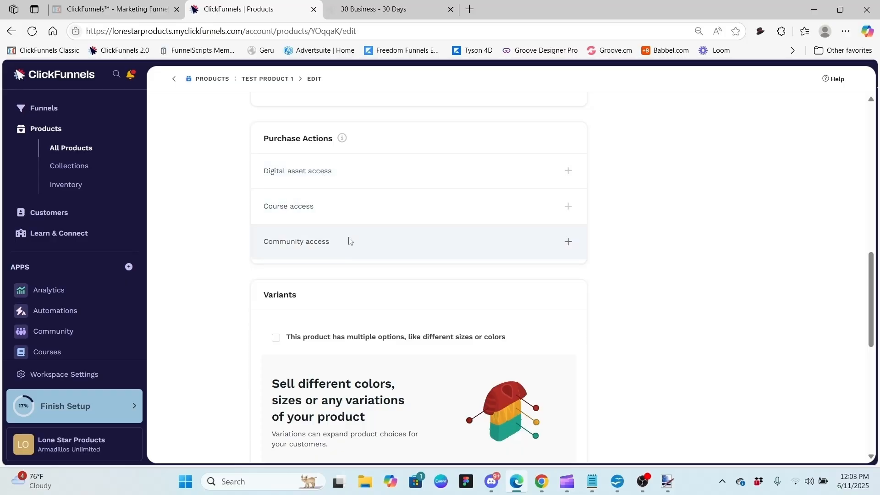
pyautogui.scroll(-1, 417, 199)
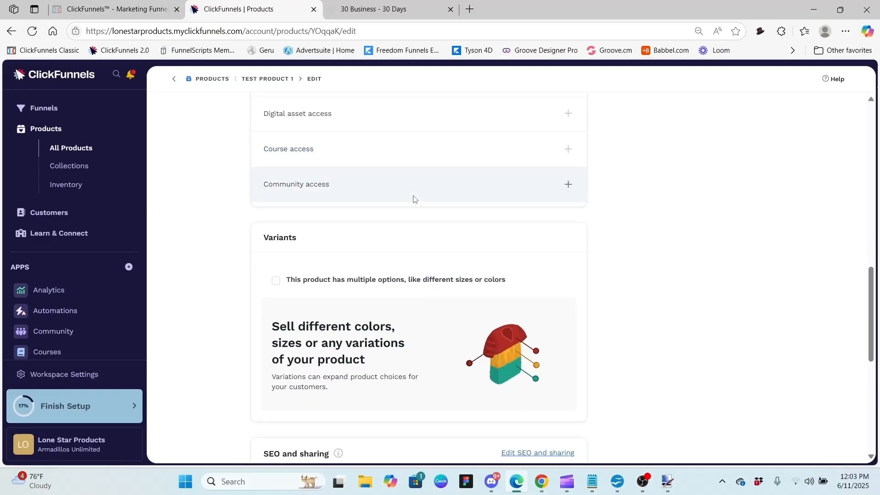
pyautogui.scroll(-1, 415, 200)
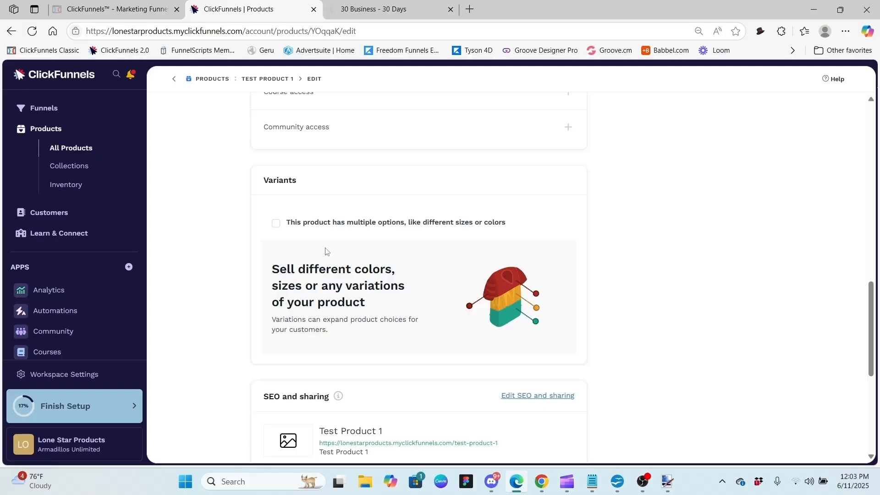
pyautogui.scroll(-2, 420, 258)
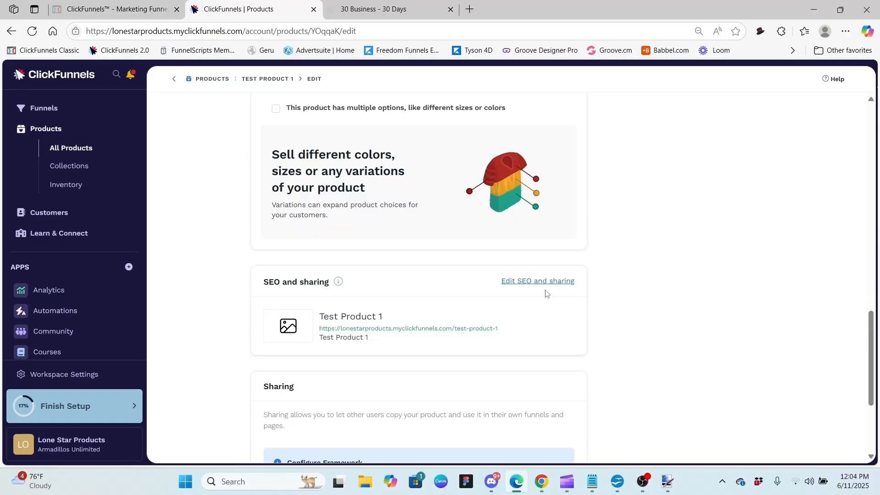
pyautogui.scroll(-2, 546, 292)
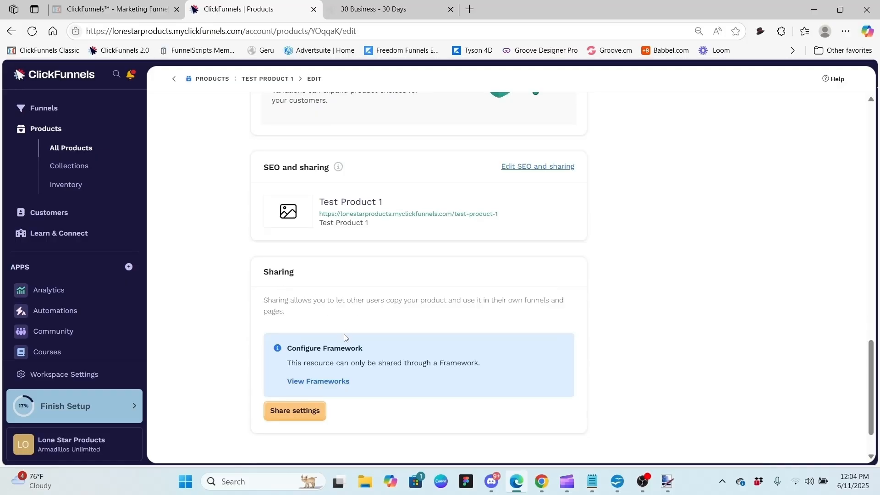
pyautogui.scroll(15, 387, 322)
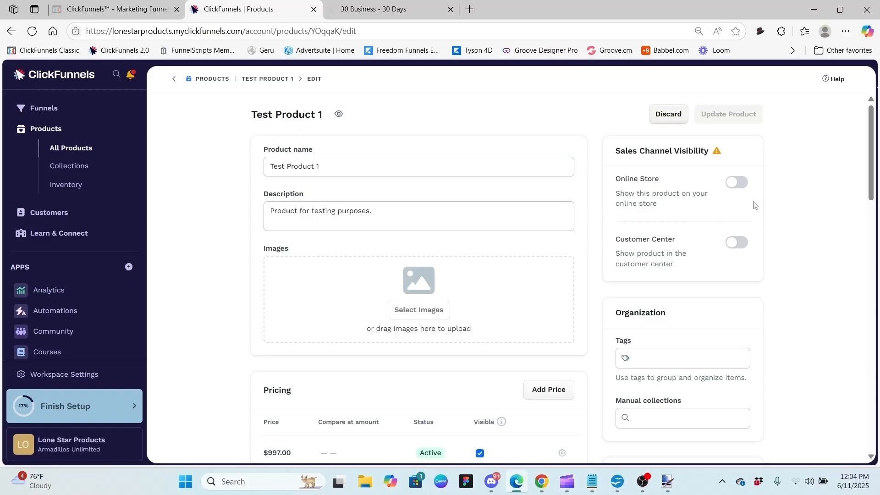
# Expand the product's advanced settings and look over the template page and redirect funnel options
pyautogui.scroll(-5, 754, 204)
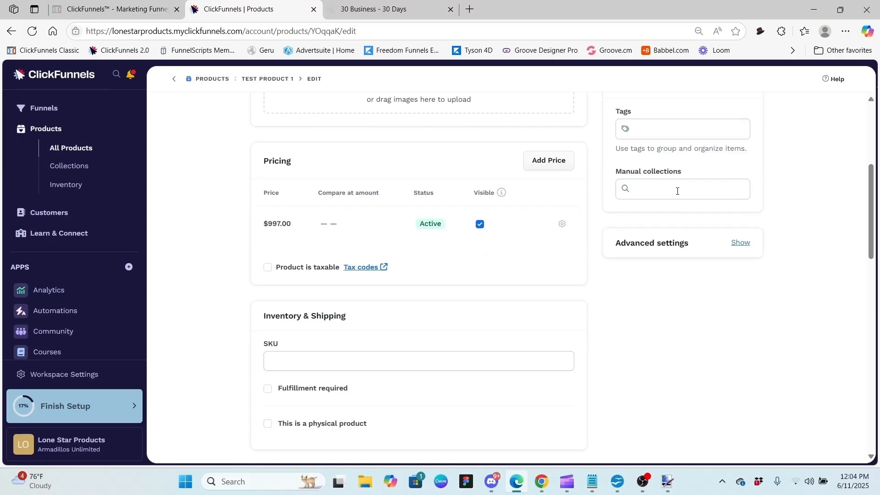
pyautogui.click(740, 241)
pyautogui.scroll(6, 647, 281)
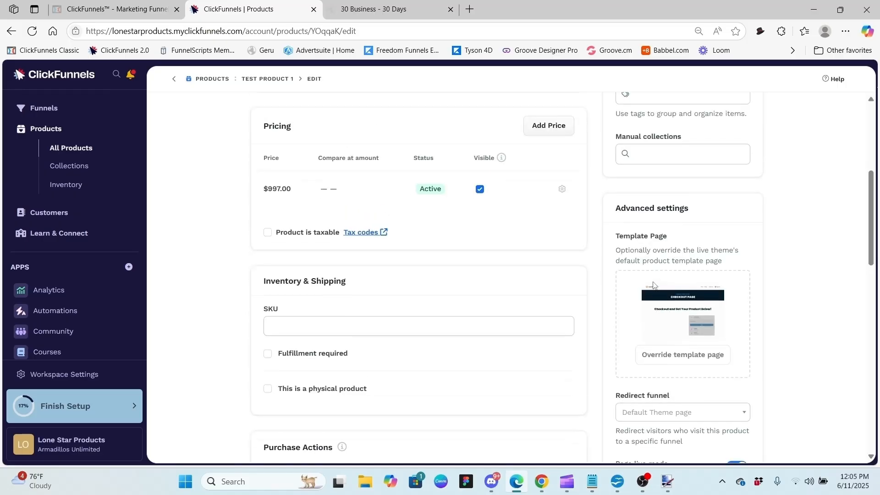
# Look at the price type and amount options for adding another price, and close the form without saving
pyautogui.scroll(-4, 655, 285)
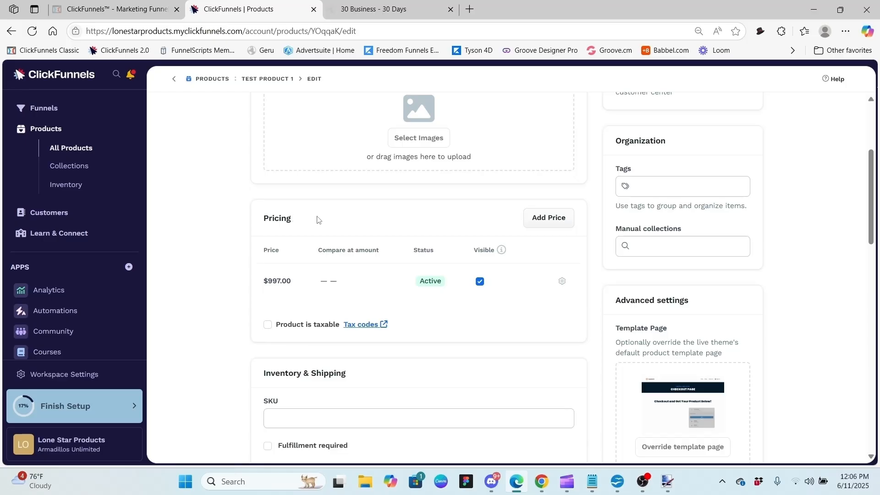
pyautogui.click(551, 221)
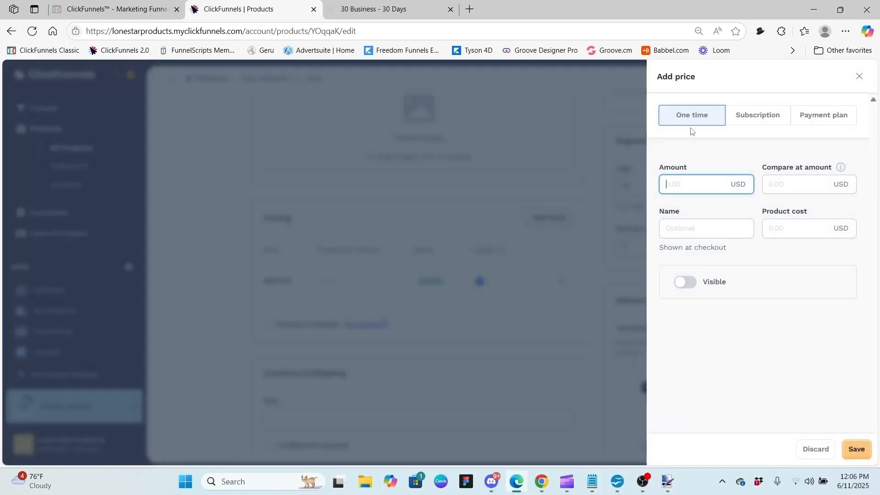
pyautogui.click(859, 76)
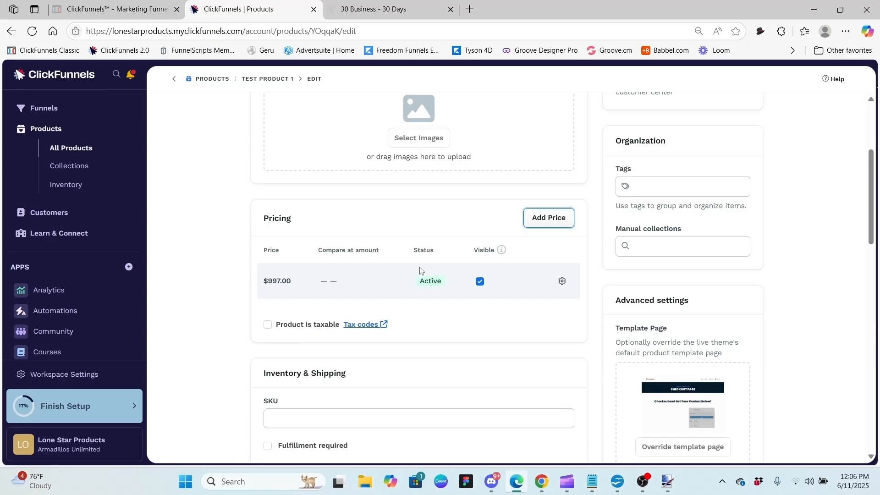
# Set the compare-at amount of the product's existing price to 1997 USD and save the price
pyautogui.click(562, 281)
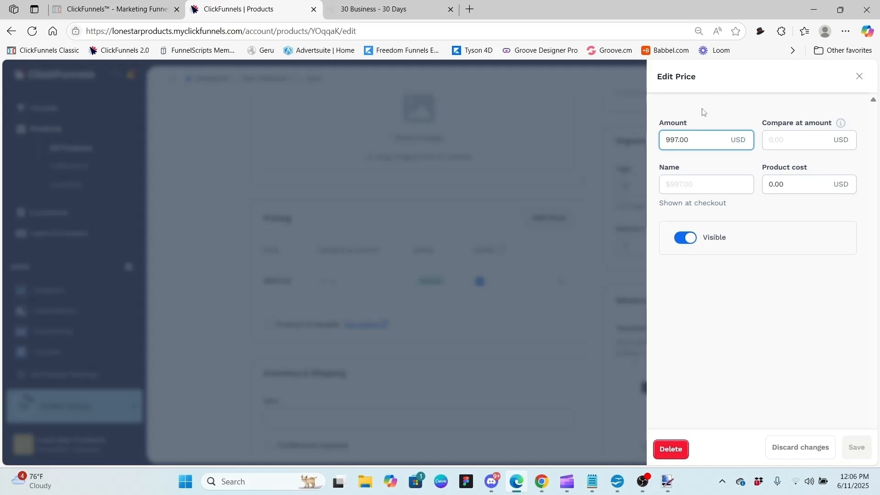
pyautogui.click(660, 140)
pyautogui.click(805, 139)
pyautogui.write('1997')
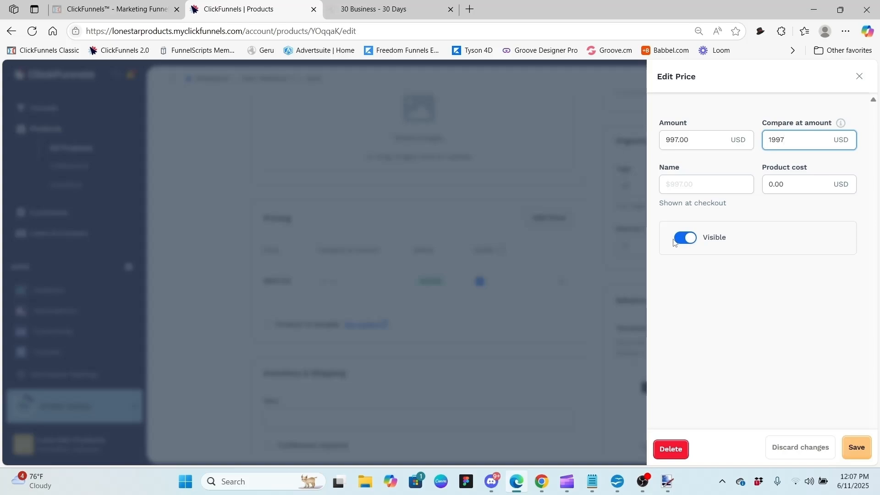
pyautogui.click(857, 451)
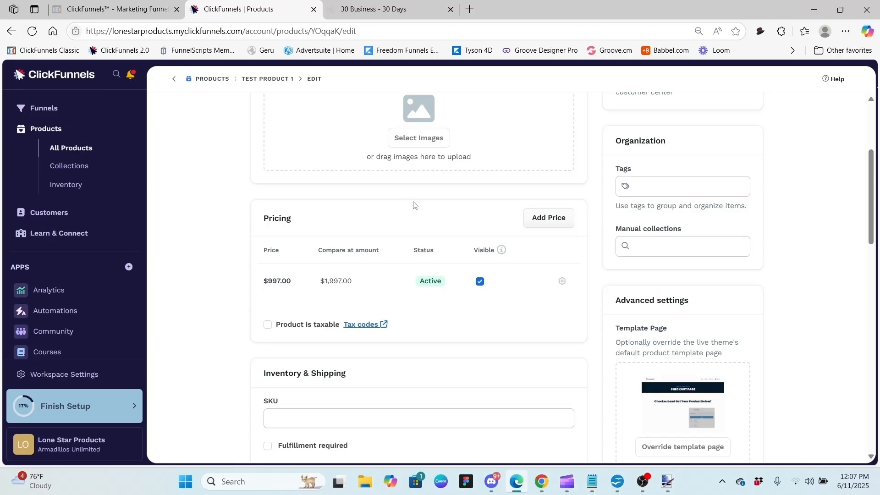
# Add the Content Mastering book cover from the image gallery as the product image
pyautogui.scroll(1, 414, 204)
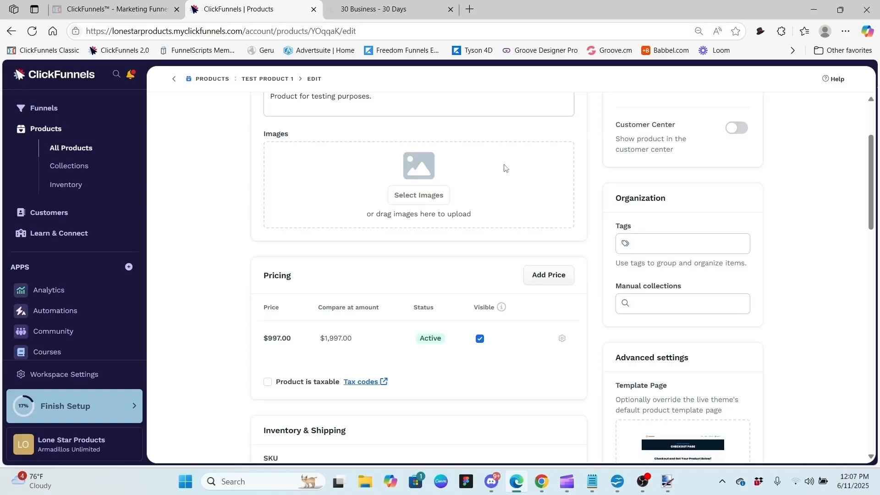
pyautogui.click(422, 196)
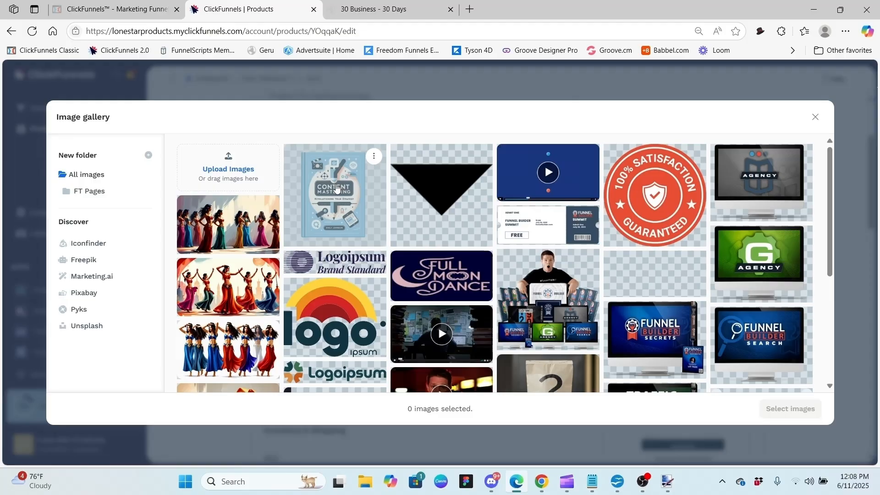
pyautogui.click(337, 188)
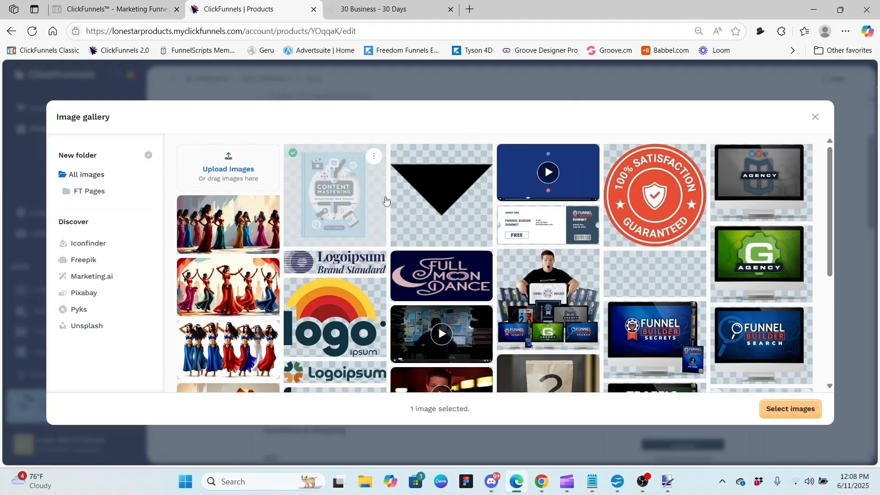
pyautogui.click(785, 413)
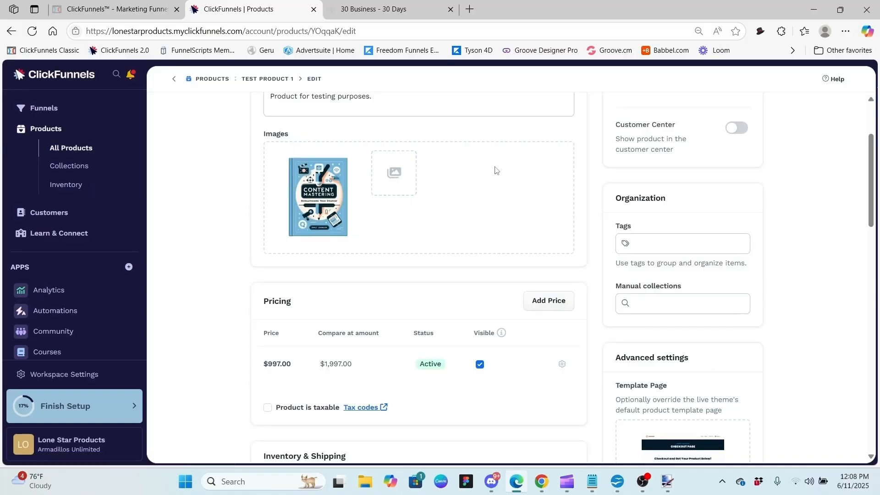
# Save the changes made to Test Product 1 by updating the product
pyautogui.scroll(-2, 493, 169)
pyautogui.scroll(4, 493, 166)
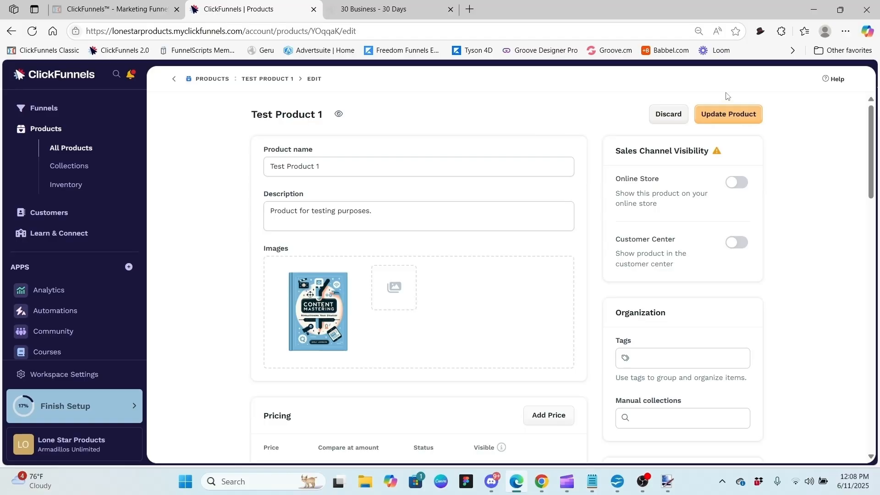
pyautogui.click(743, 116)
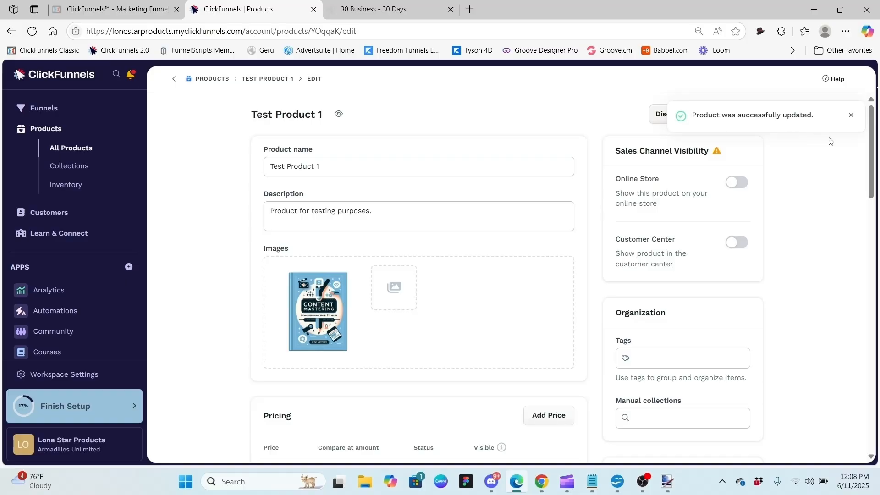
# View Test Product 1 in the product list, reopen its edit page from there, and return to the list
pyautogui.click(213, 80)
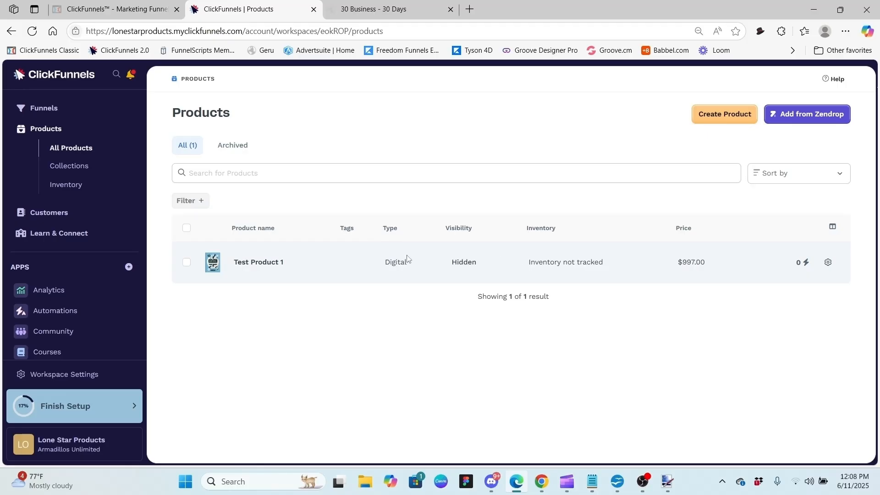
pyautogui.click(828, 264)
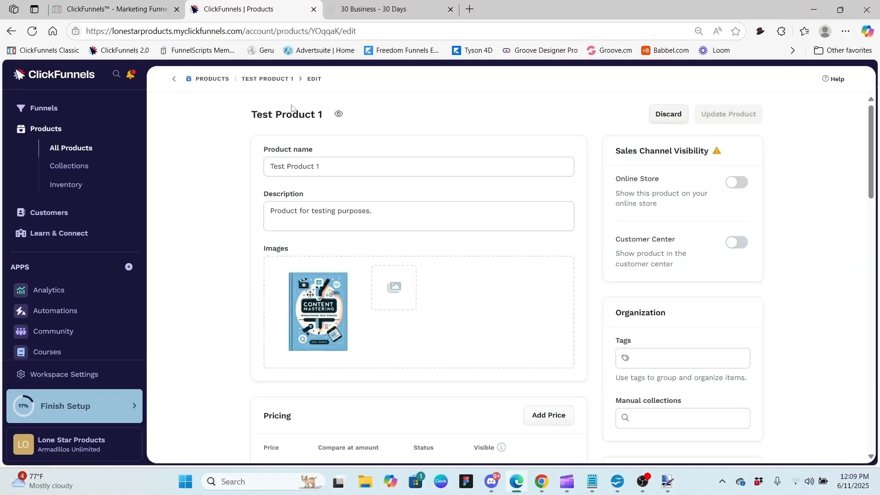
pyautogui.click(174, 80)
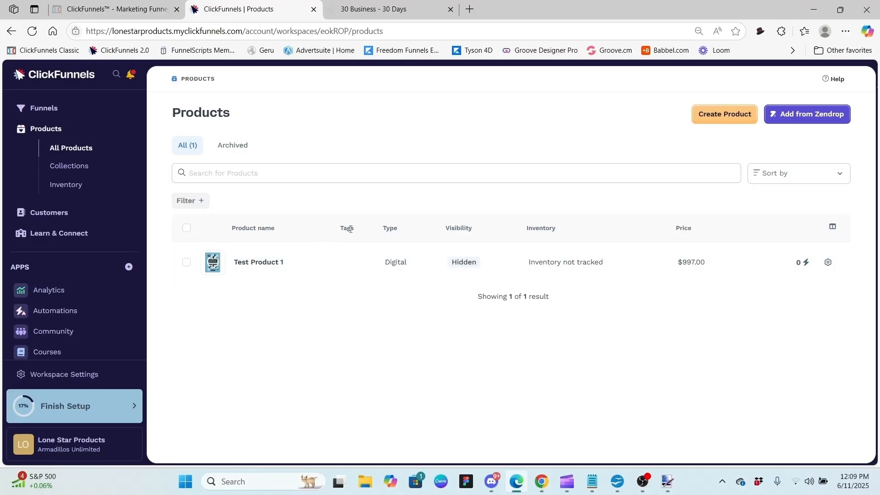
# Hide the Visibility column of the product list, show it again, and close the column options
pyautogui.click(837, 232)
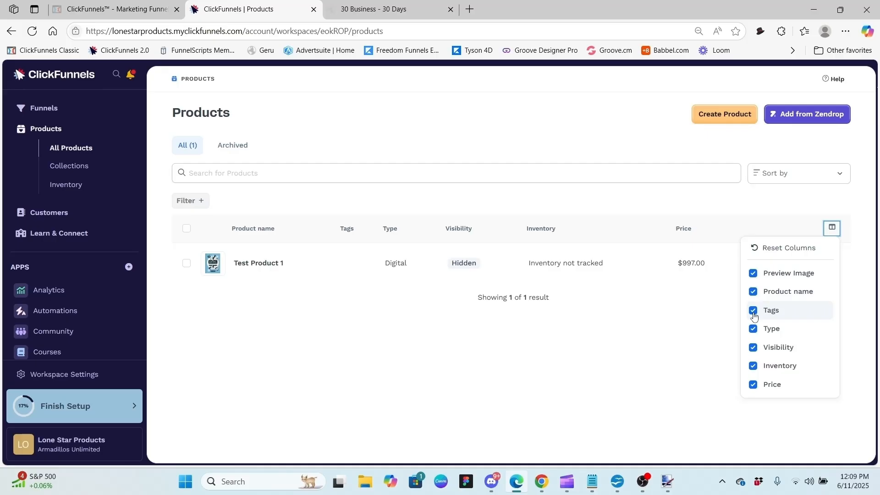
pyautogui.click(754, 350)
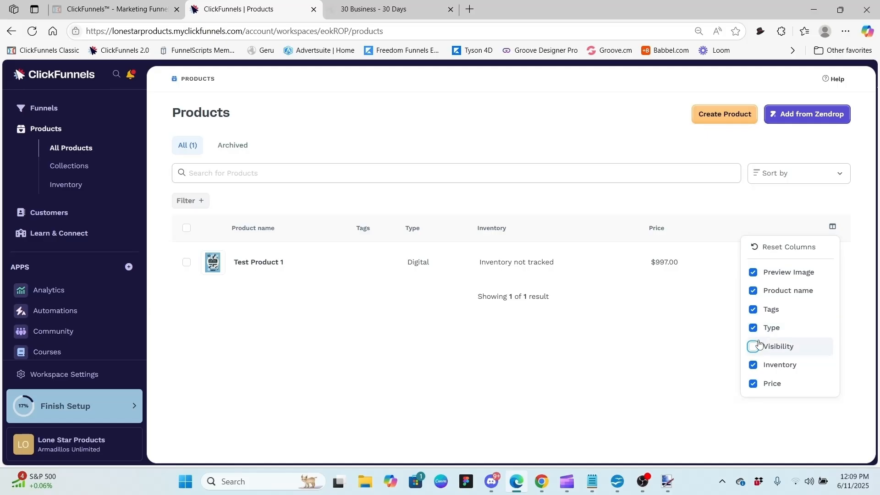
pyautogui.click(754, 350)
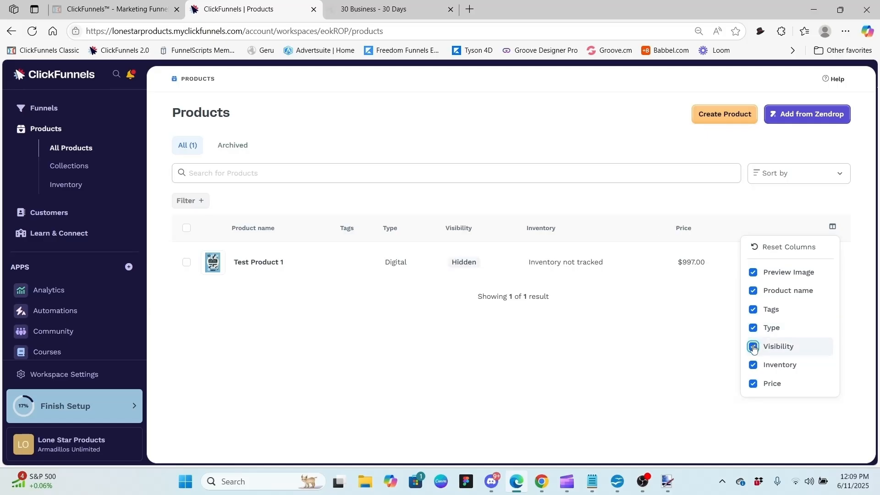
pyautogui.click(683, 326)
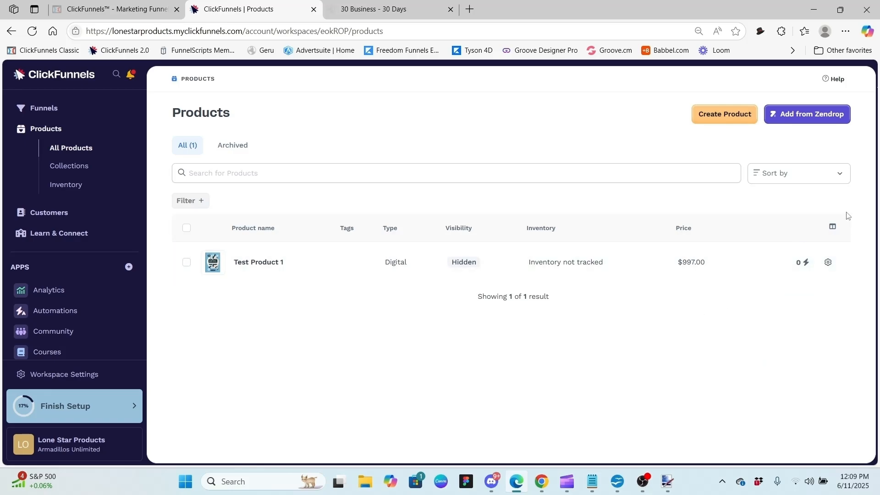